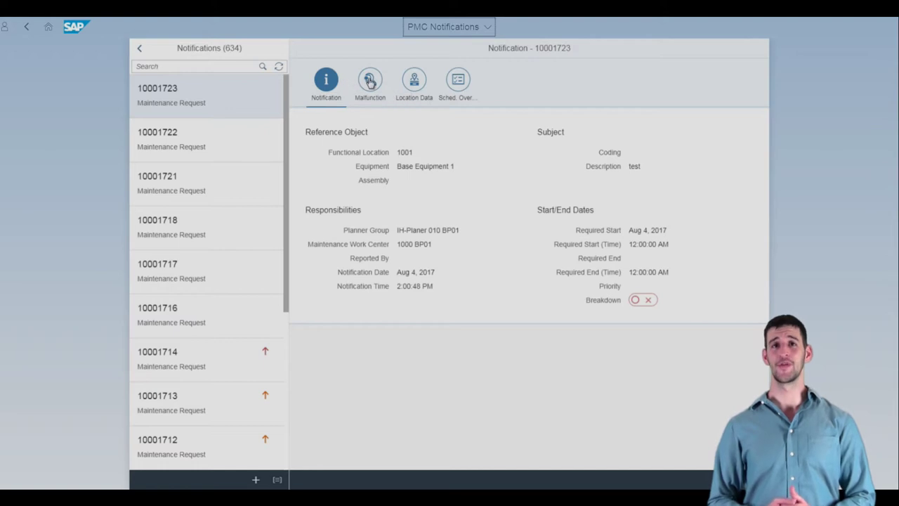
- Review notification 10001723's Malfunction, Location Data and Sched. Overview tabs
left_click(371, 81)
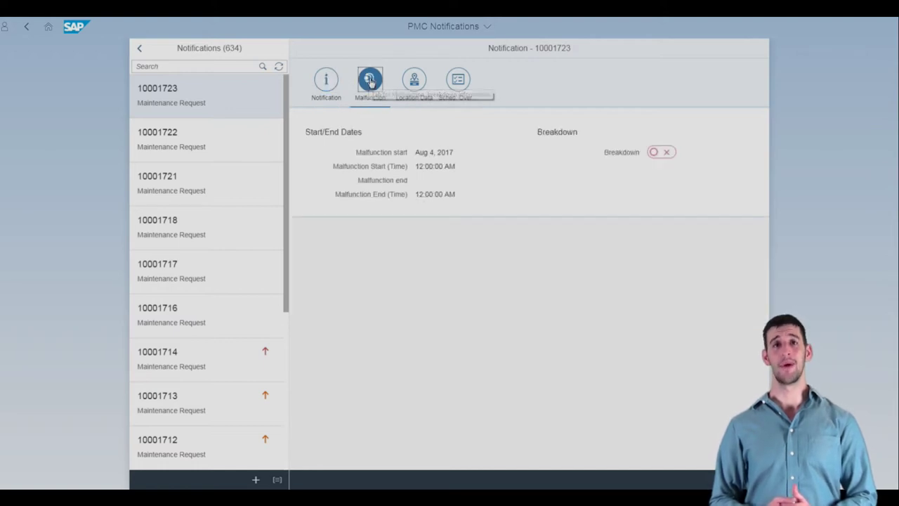
left_click(418, 83)
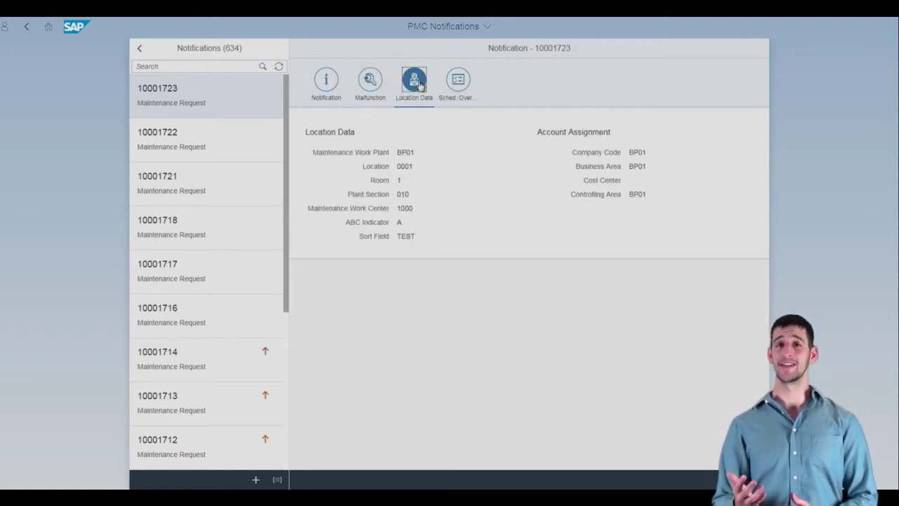
left_click(450, 85)
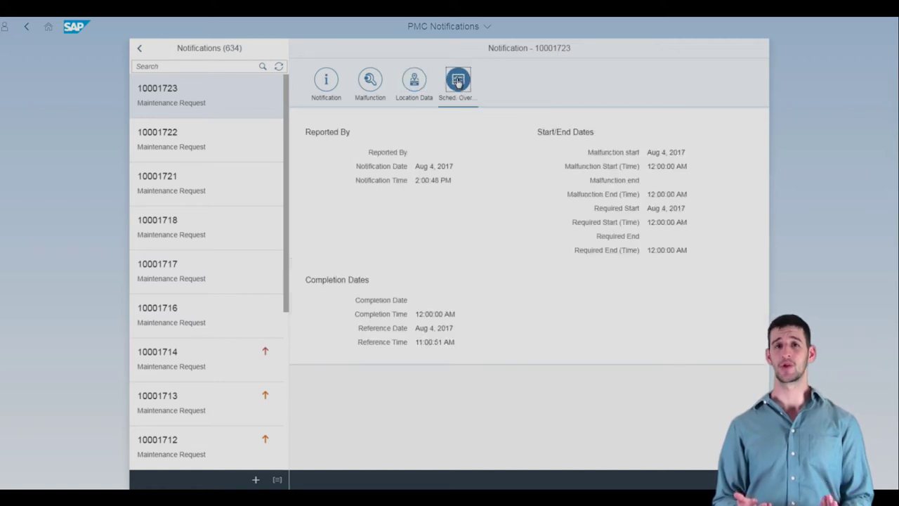
- Start a new notification of type Maintenance Request
left_click(255, 480)
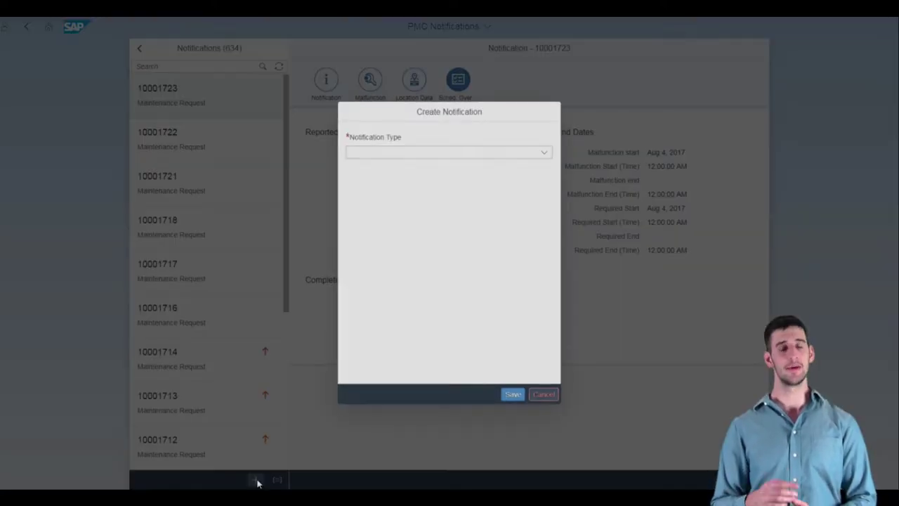
left_click(439, 155)
left_click(436, 167)
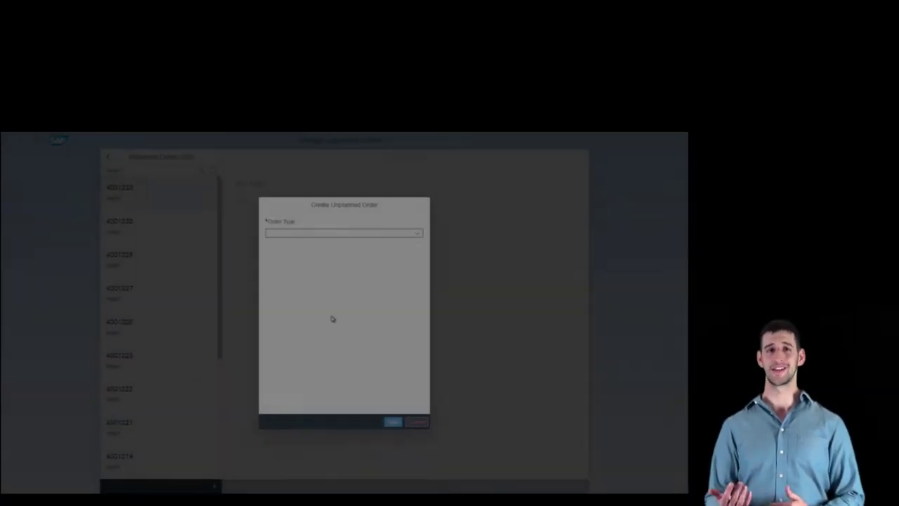
- Begin a PM01 unplanned order with description 'main', location 1001 and equipment 10000000
left_click(464, 207)
left_click(518, 172)
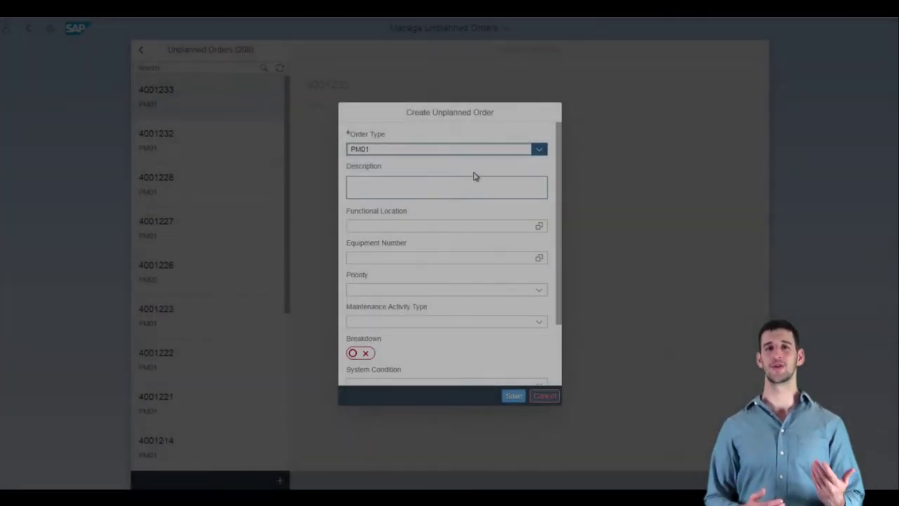
left_click(428, 184)
type("maintenance")
key("Tab")
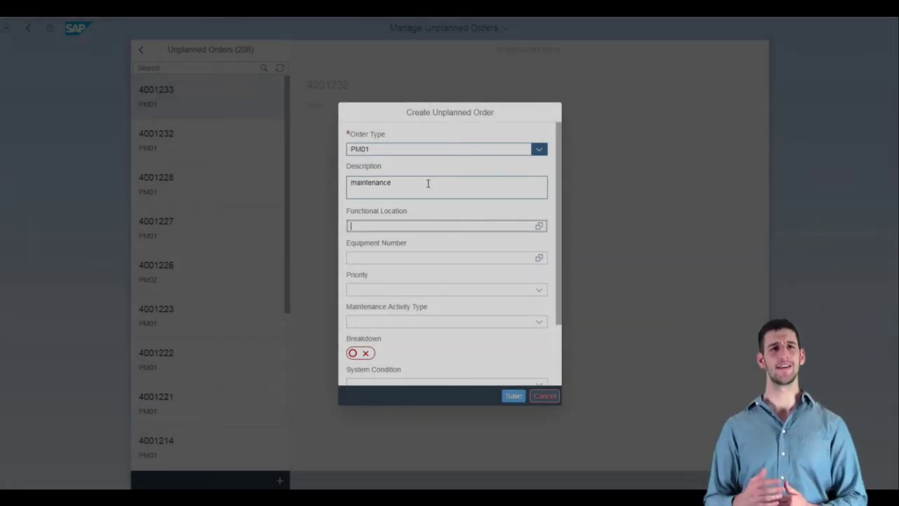
key("Tab")
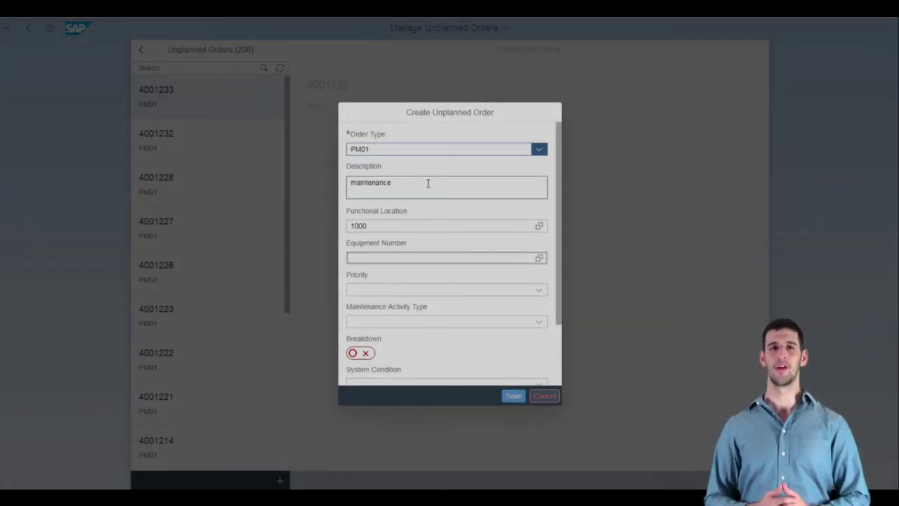
- Set Very high priority, breakdown, Preventive maintenance and In operation condition, then save
left_click(462, 290)
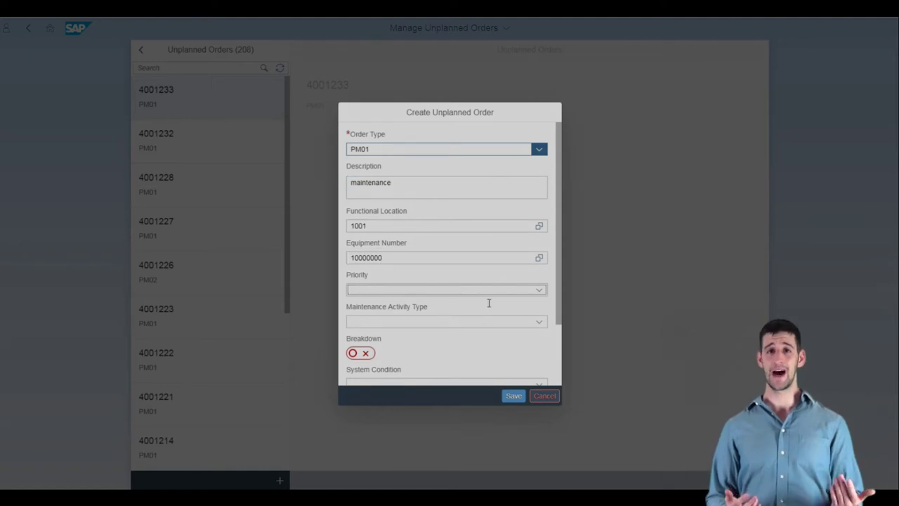
left_click(356, 355)
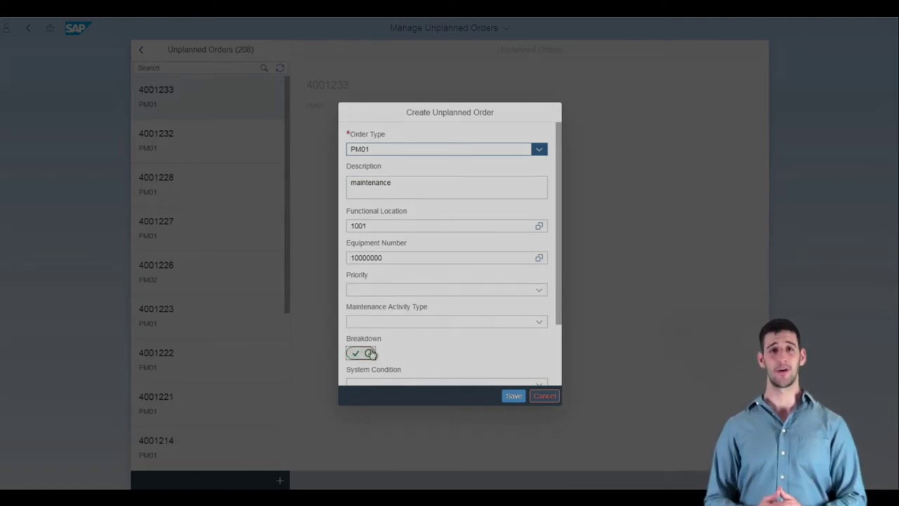
left_click(539, 291)
left_click(503, 304)
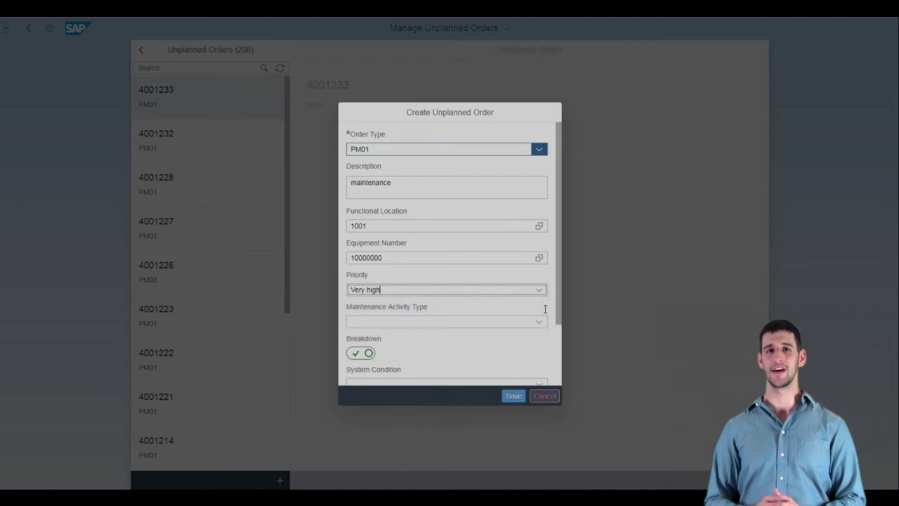
left_click(539, 322)
left_click(482, 352)
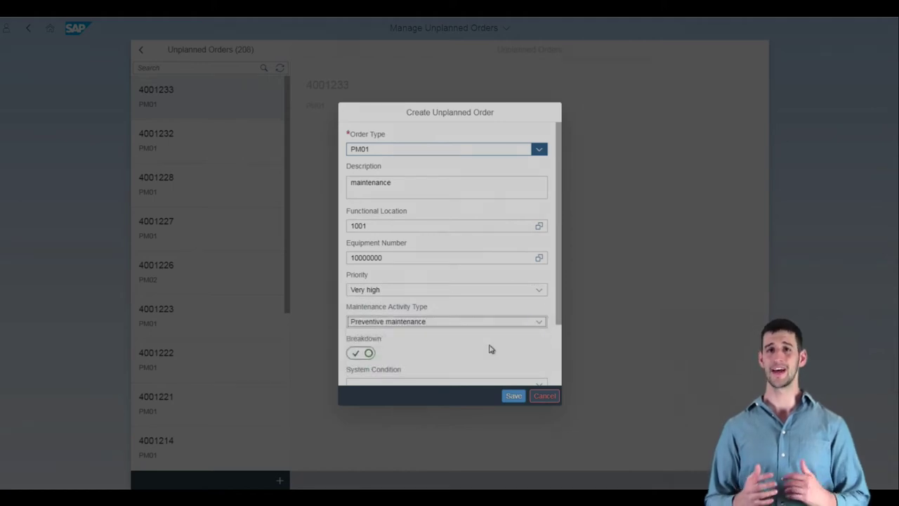
scroll(487, 347, "down", 2)
left_click(539, 307)
left_click(491, 335)
left_click(513, 397)
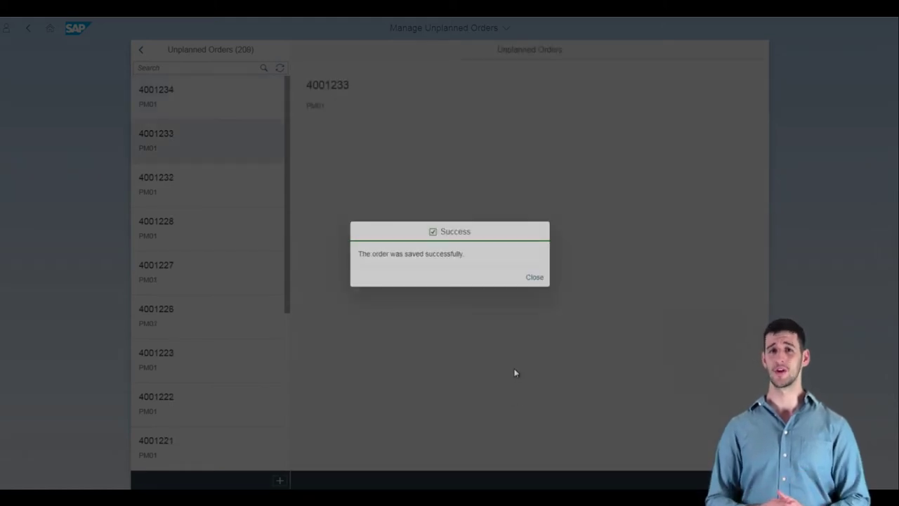
- Close the success message confirming order 4001234 was saved
left_click(534, 277)
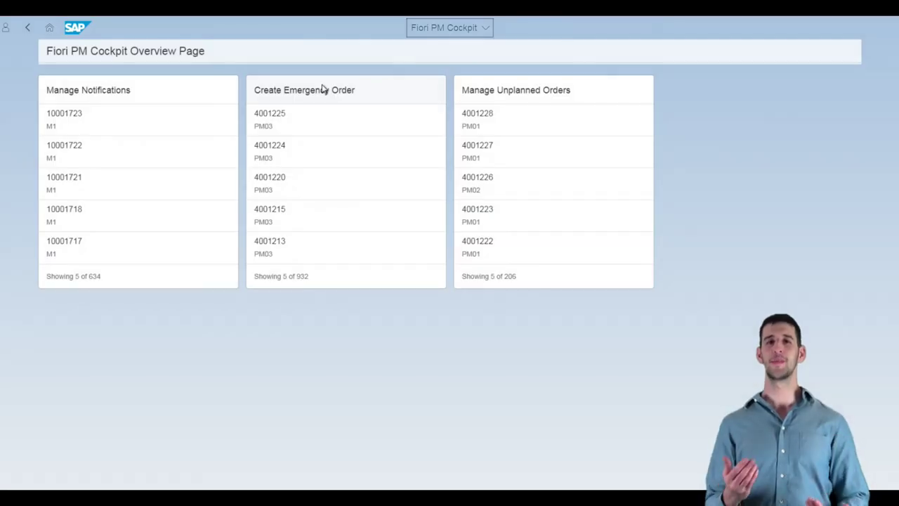
- Create a PM03 emergency order marked work complete and breakdown, and advance to Goods Issue
left_click(326, 89)
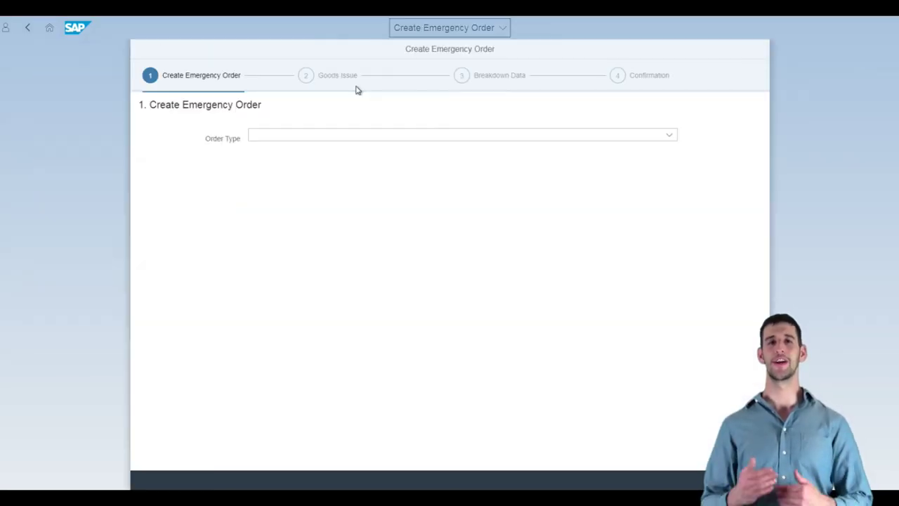
left_click(354, 135)
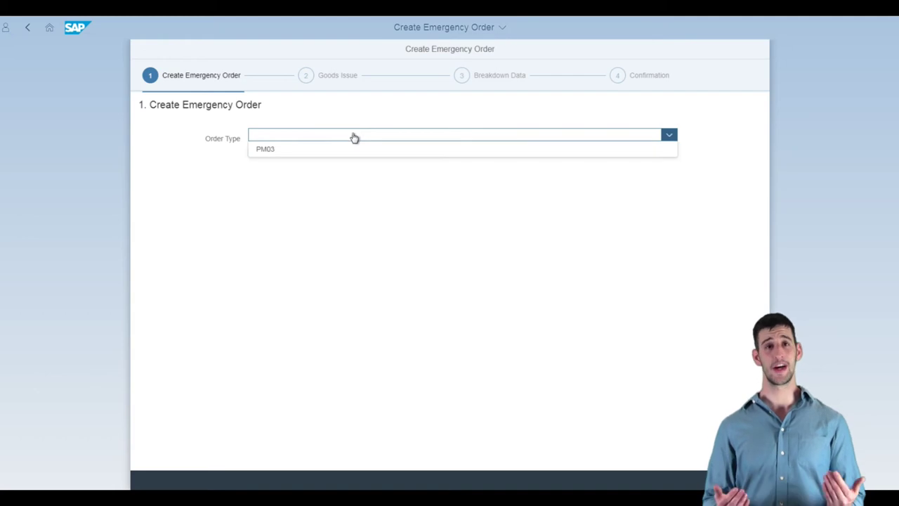
left_click(351, 152)
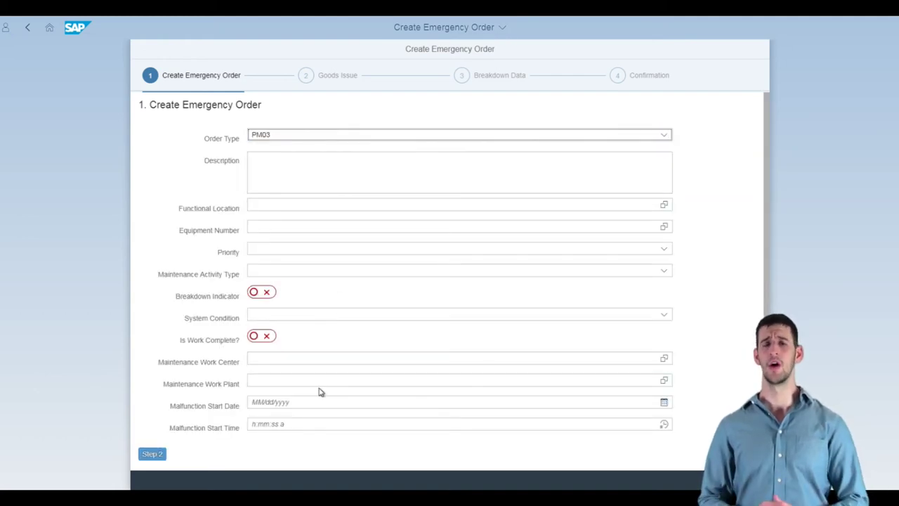
scroll(320, 397, "down", 1)
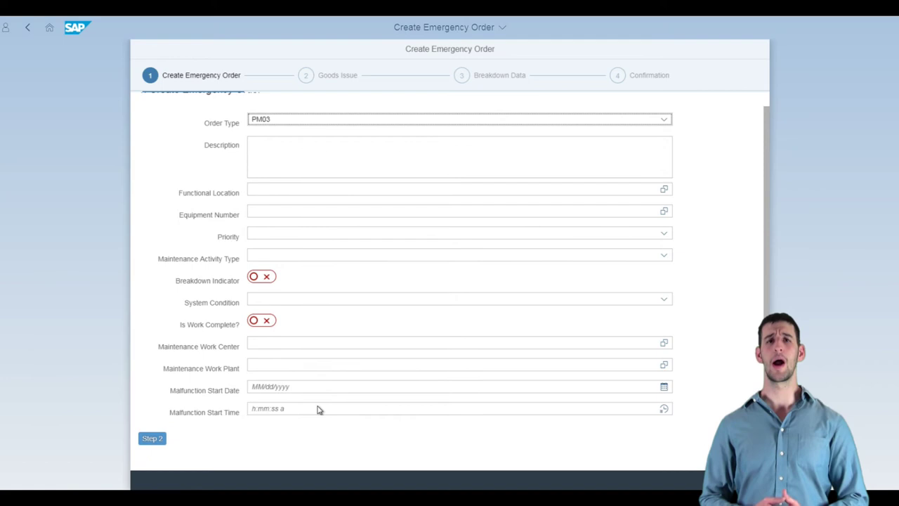
left_click(263, 323)
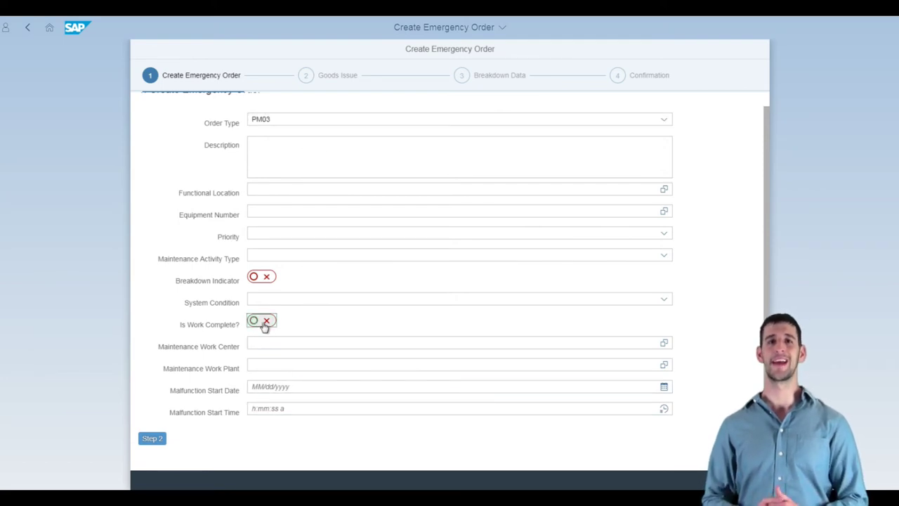
left_click(260, 278)
scroll(265, 286, "down", 3)
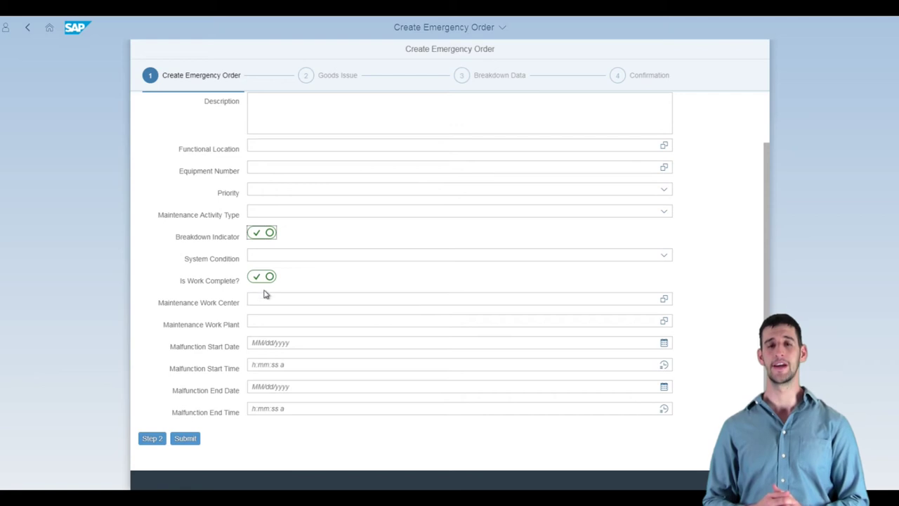
left_click(156, 439)
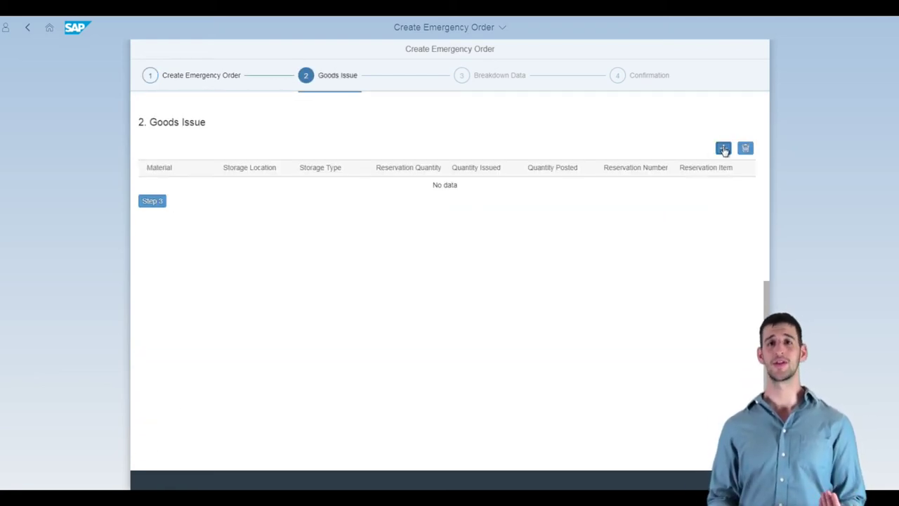
- Add one empty goods issue line, then advance through Breakdown Data to Confirmation
left_click(723, 149)
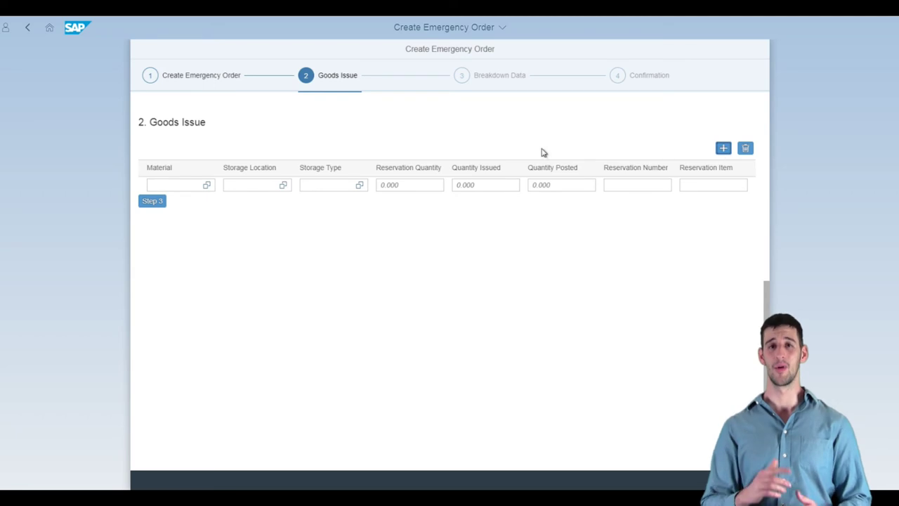
left_click(151, 206)
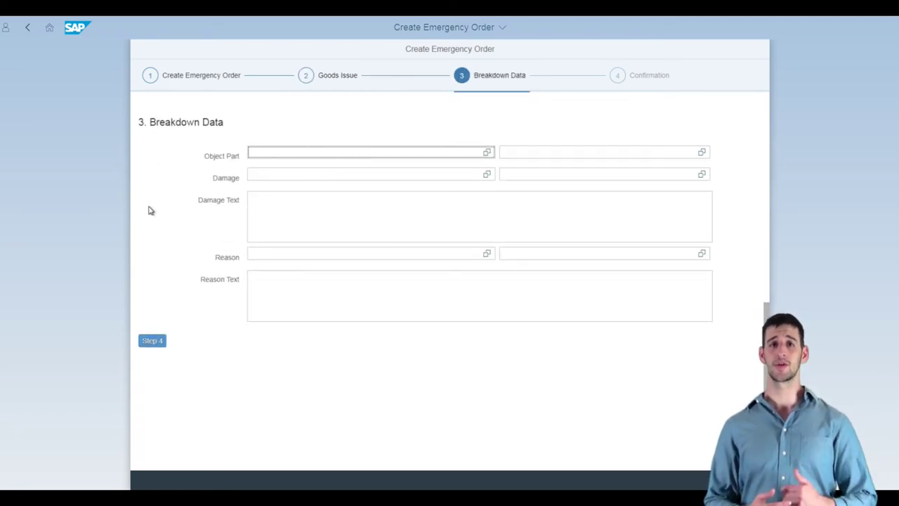
left_click(152, 341)
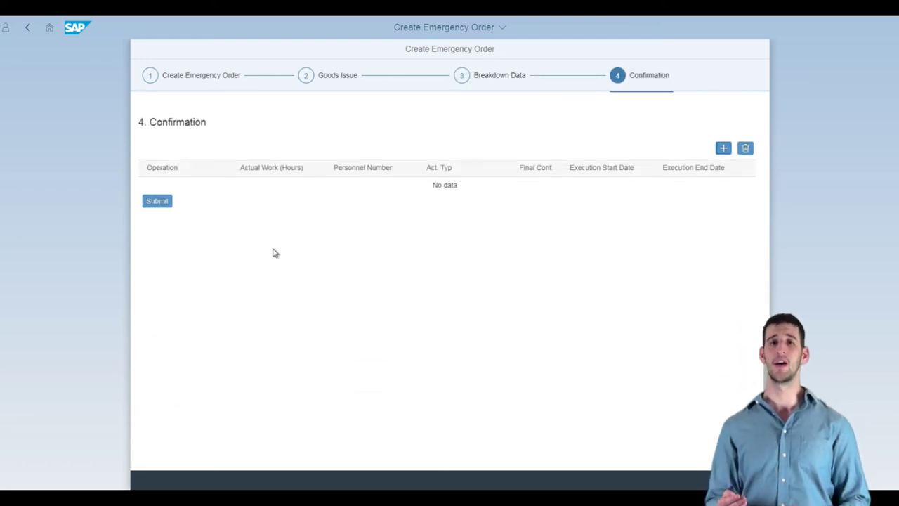
- Add a confirmation line for operation 0010
left_click(722, 149)
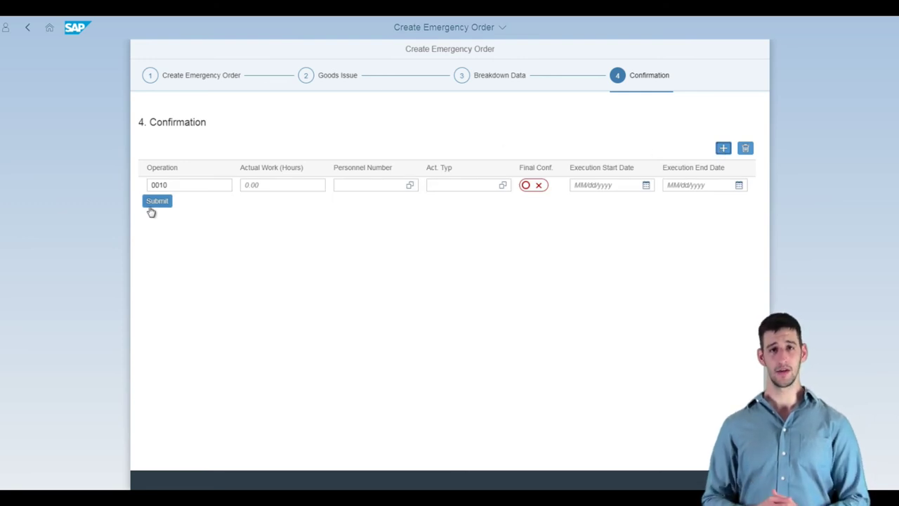